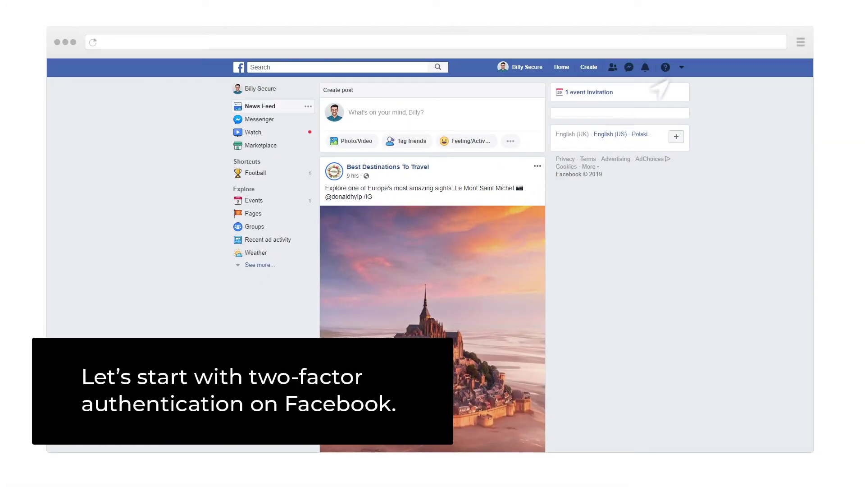
Step: Go to account Settings from the account dropdown menu
click(680, 68)
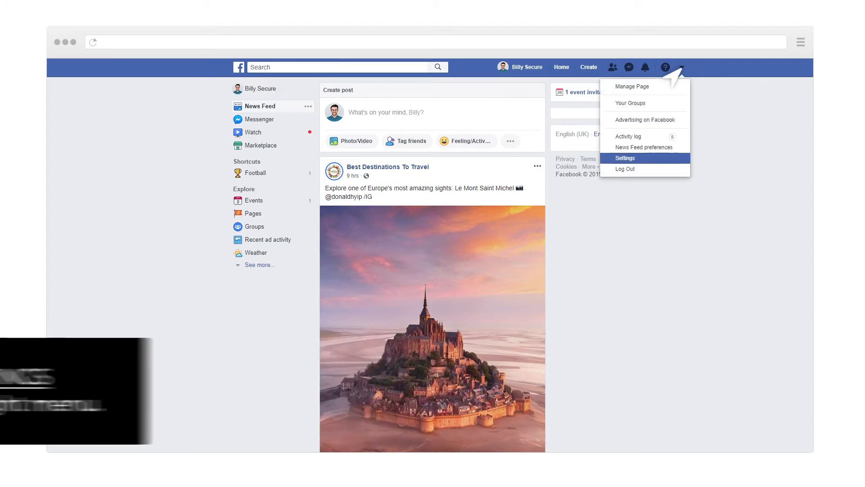
click(626, 160)
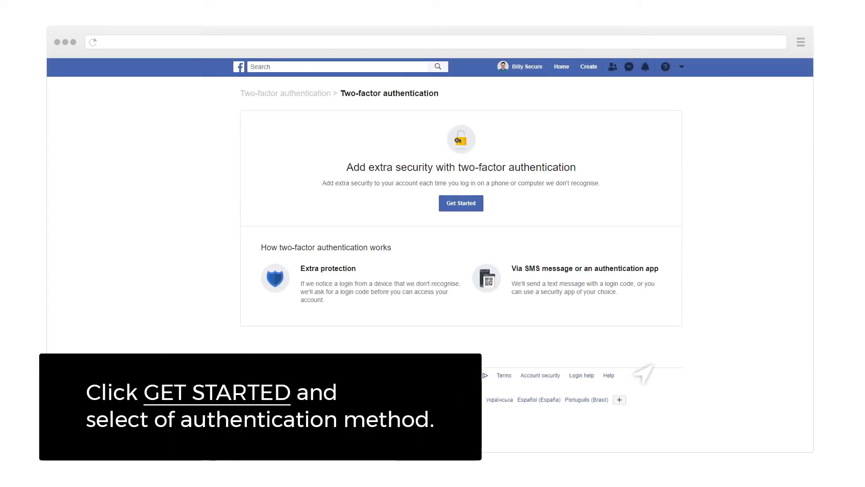
Step: Start two-factor setup and pick Authentication app as the security method
click(446, 205)
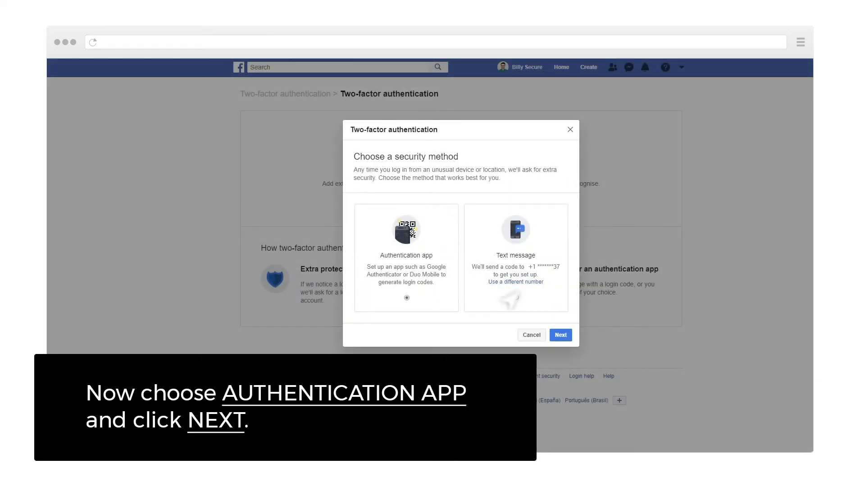
click(558, 337)
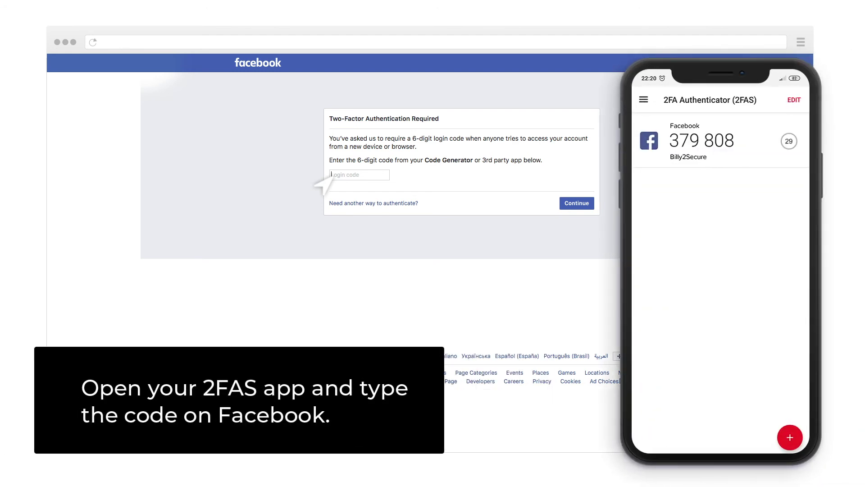
click(331, 174)
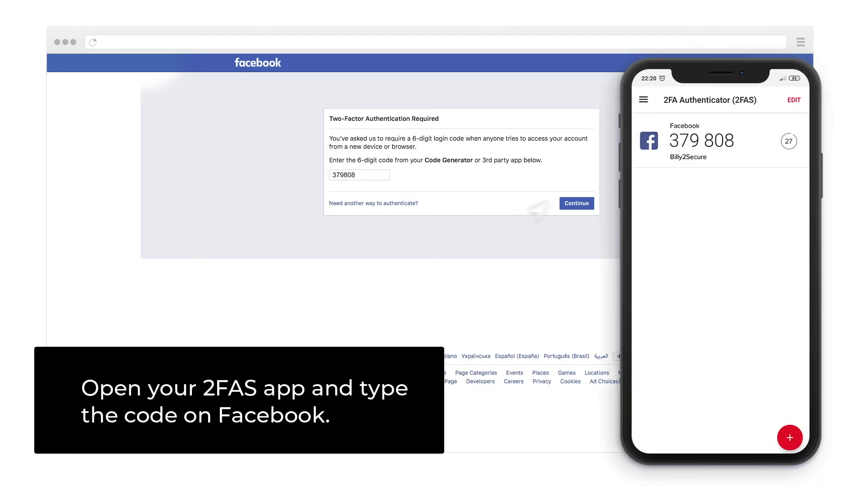
click(577, 203)
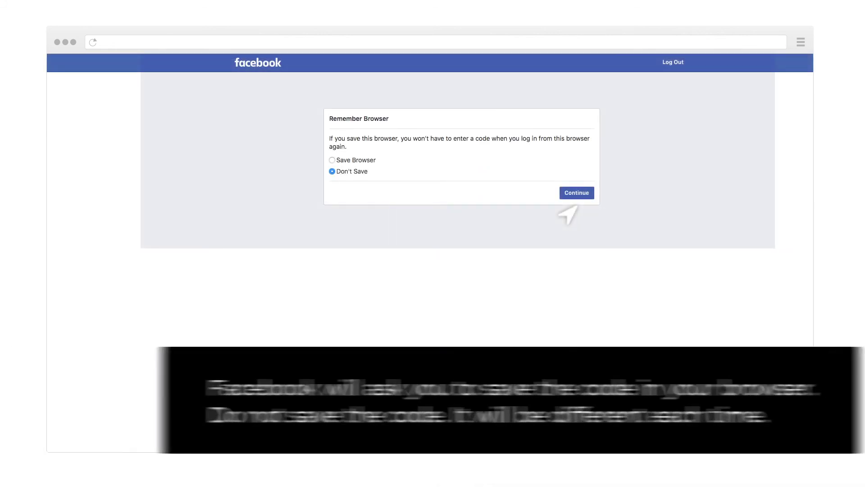